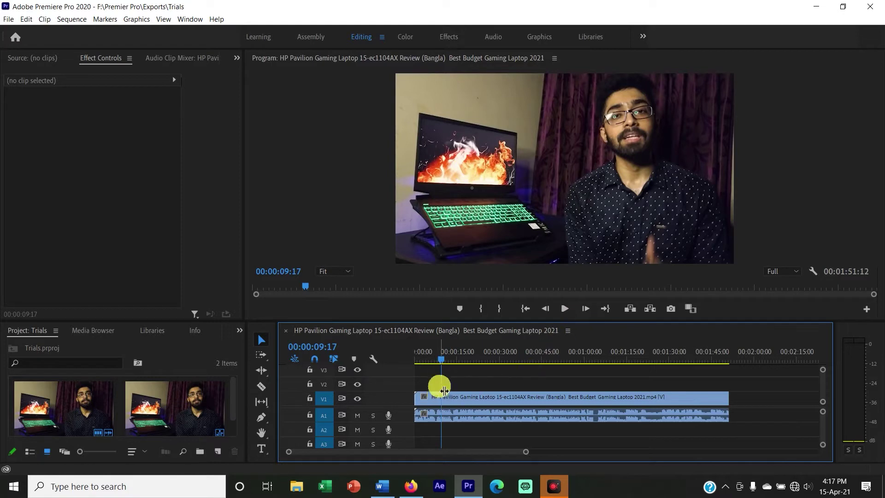
Park the playhead at 00:00:09:11 and open the Program monitor's Button Editor.
click(441, 358)
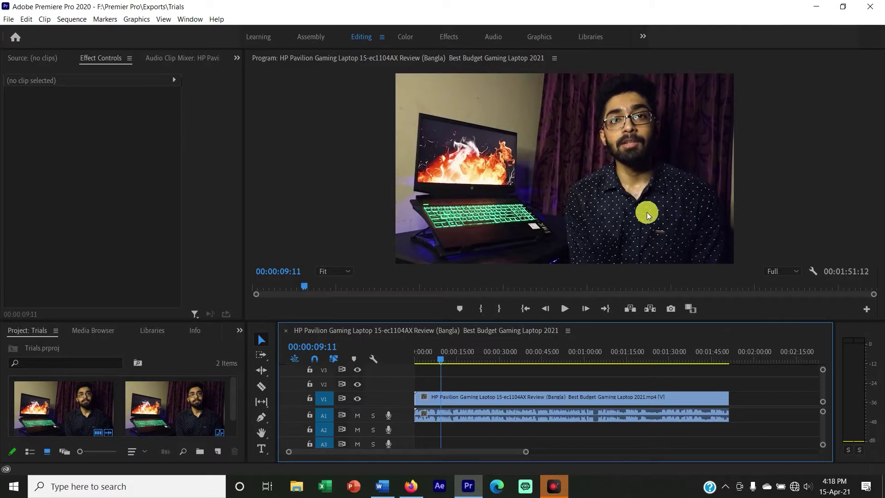
click(867, 310)
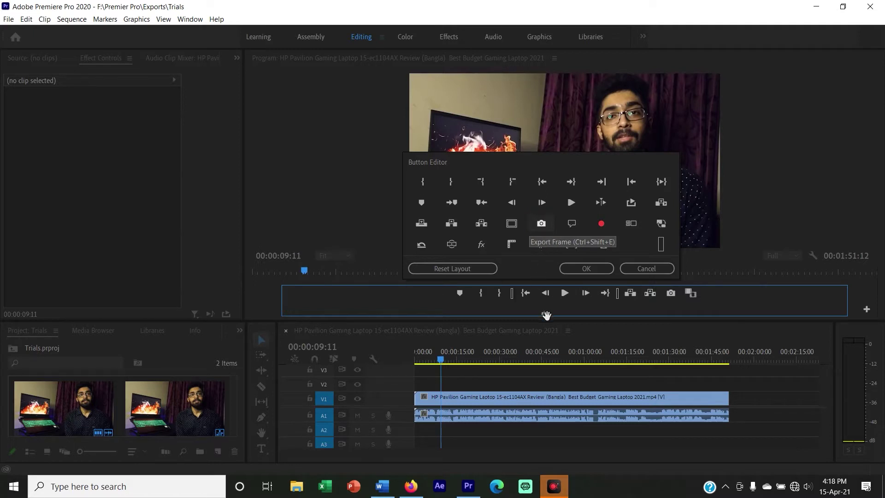
Add the Export Frame camera button to the Program monitor's button bar.
drag(556, 314, 573, 305)
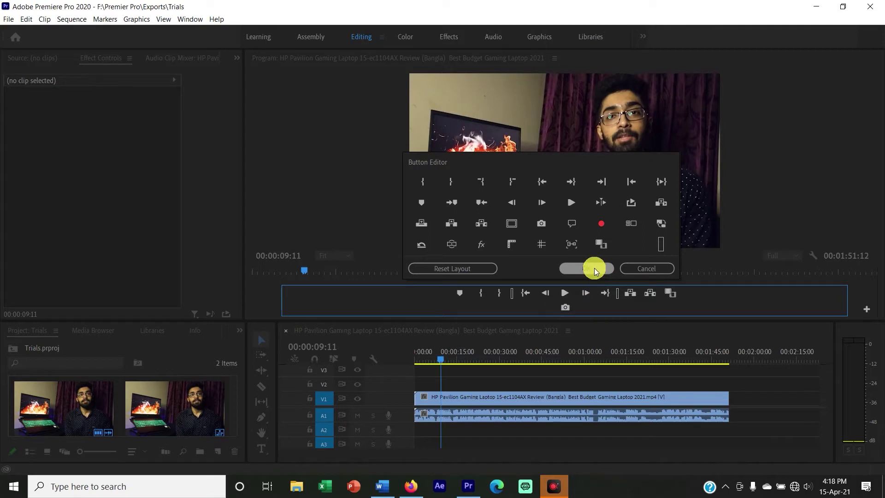
click(592, 270)
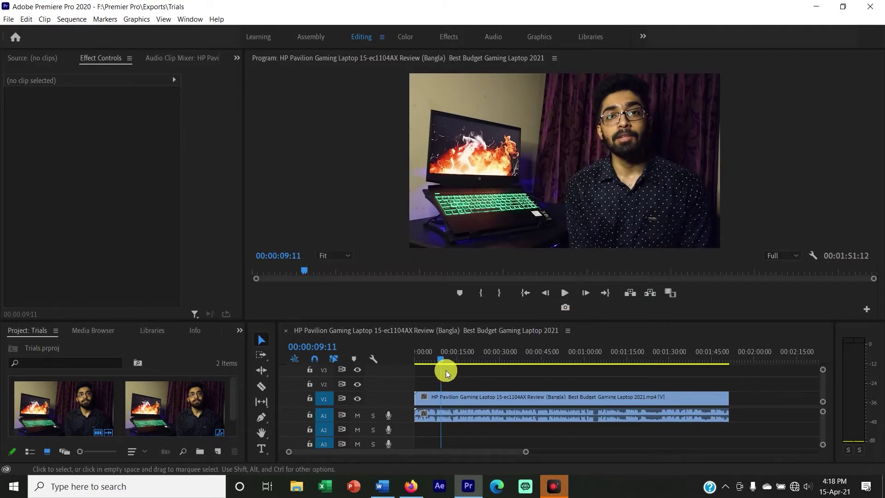
click(565, 308)
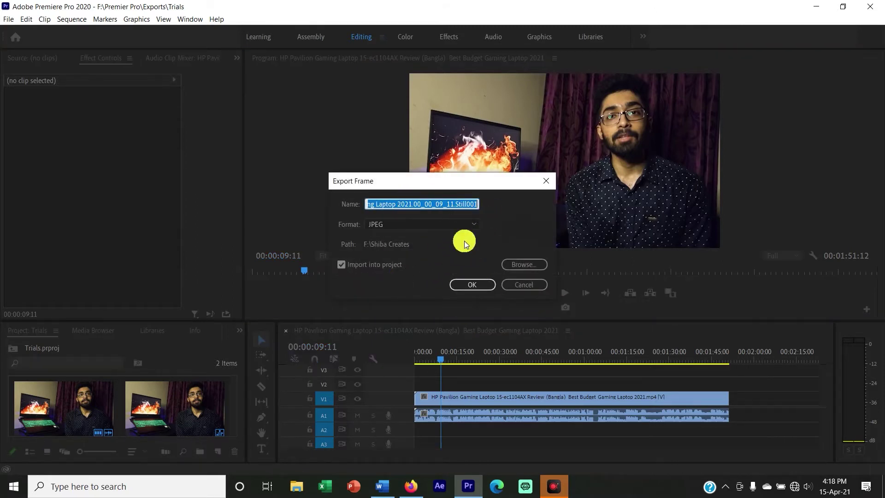
Export the 00:00:09:11 frame as a JPEG still imported into the project.
click(513, 286)
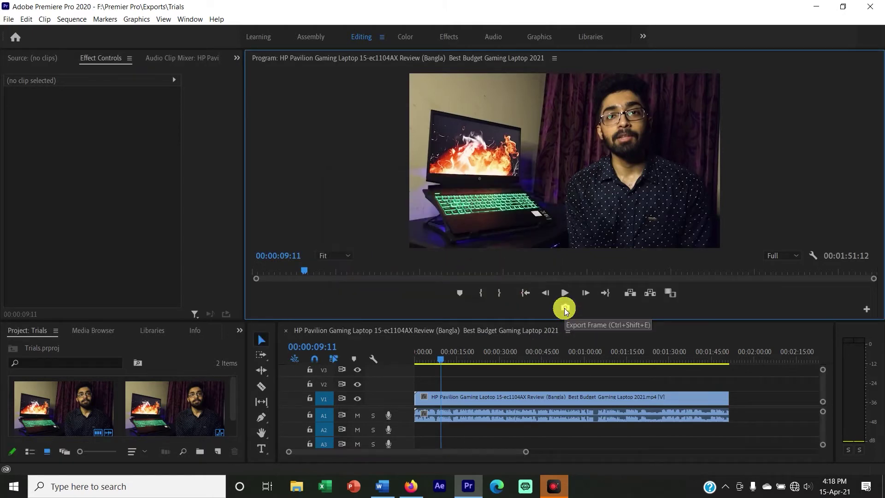
click(565, 307)
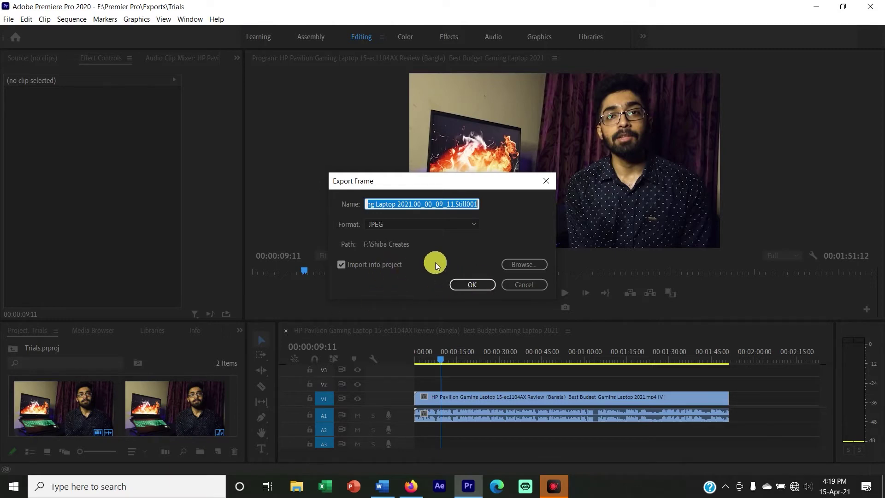
click(462, 285)
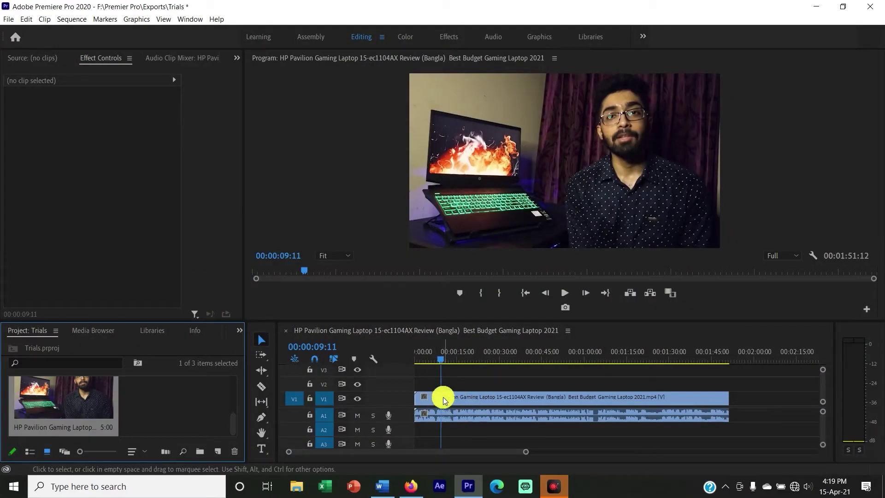
Razor-cut the interview clip at two points and delete the middle piece, leaving a gap.
key(c)
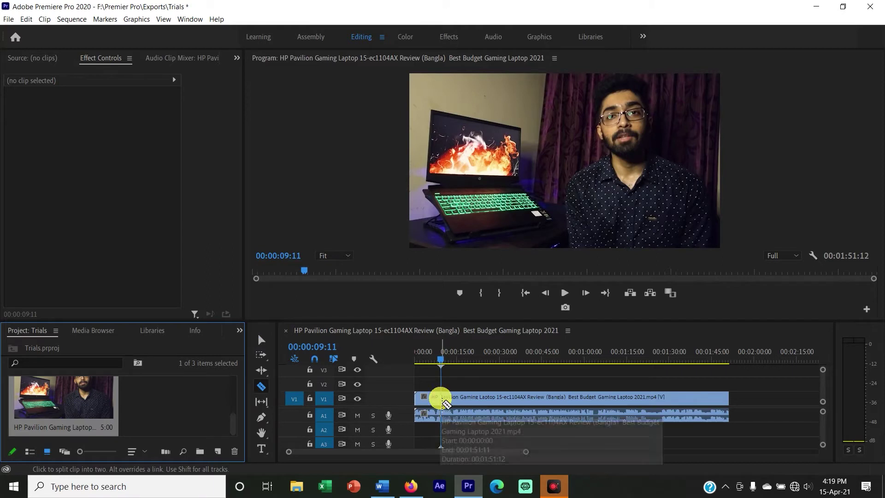
click(441, 399)
click(479, 399)
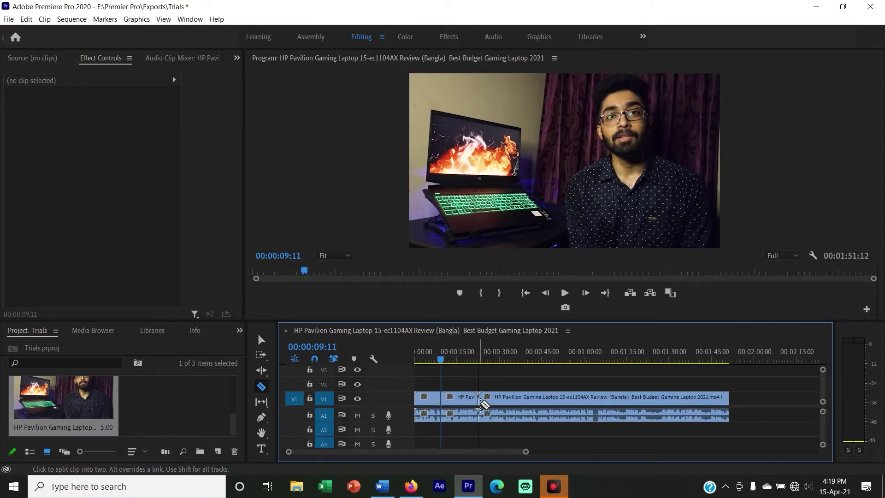
key(v)
click(458, 399)
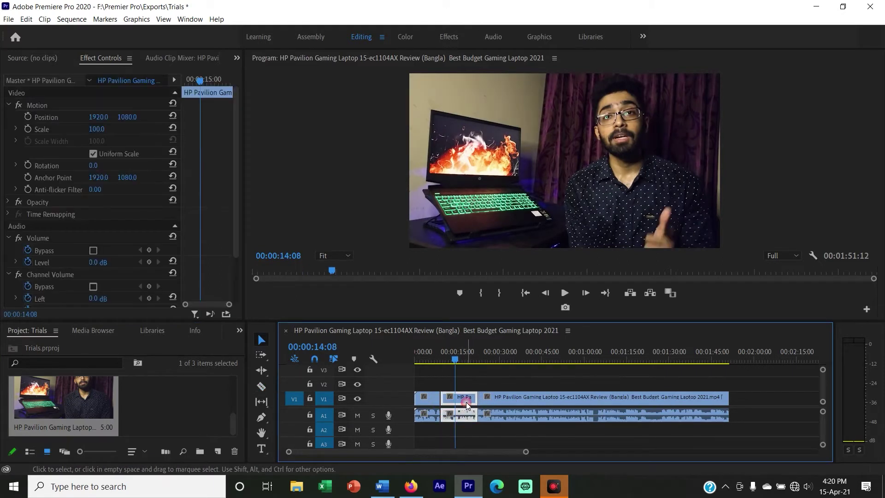
key(Delete)
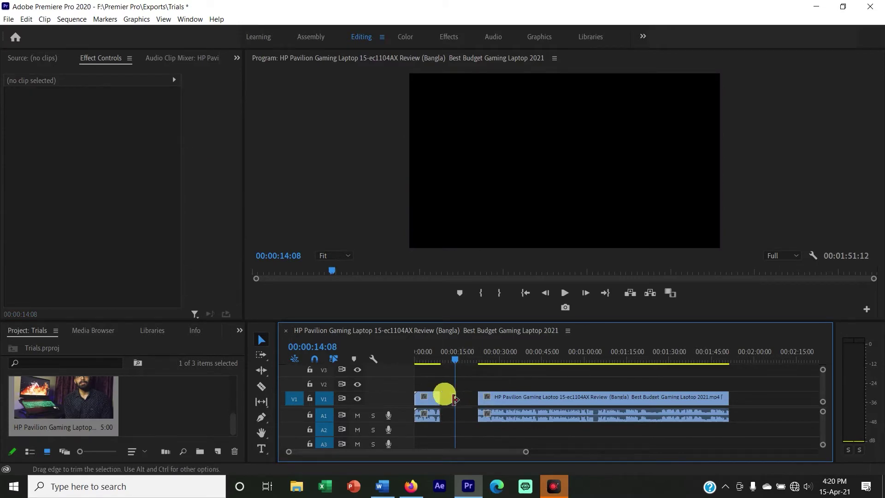
Make three more razor cuts further along the clip toward its end.
key(c)
click(519, 401)
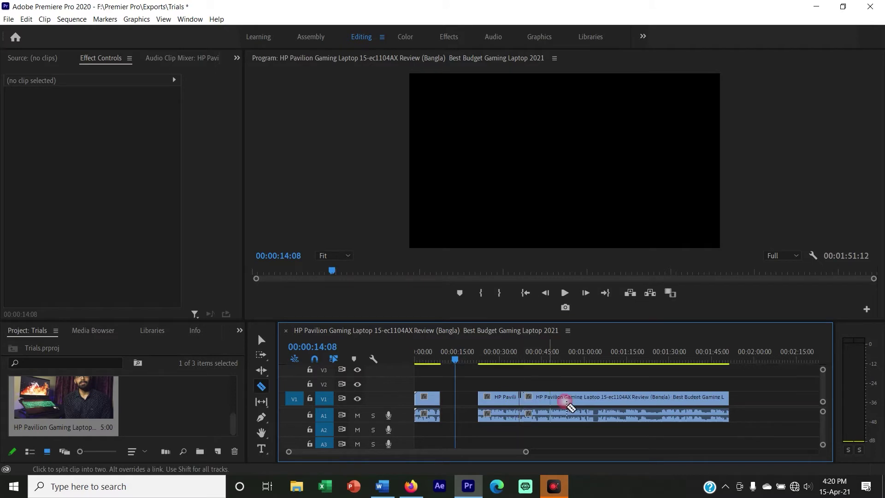
click(592, 402)
click(650, 406)
key(v)
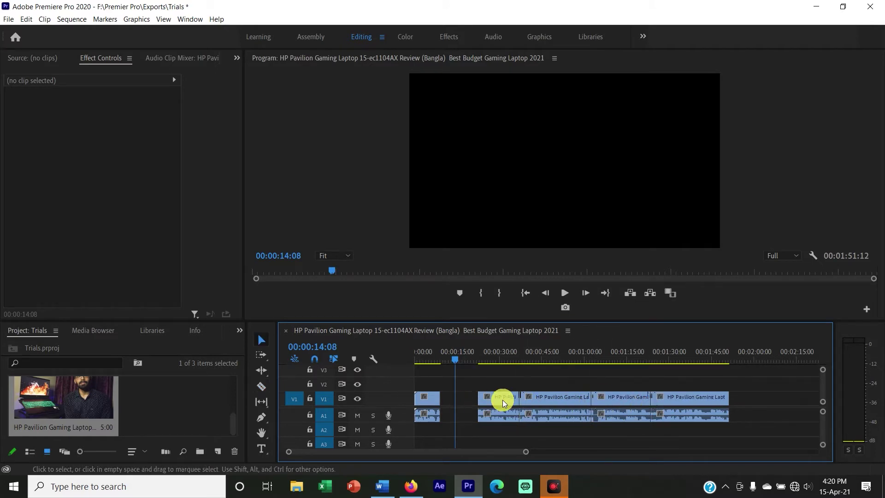
click(508, 405)
click(485, 410)
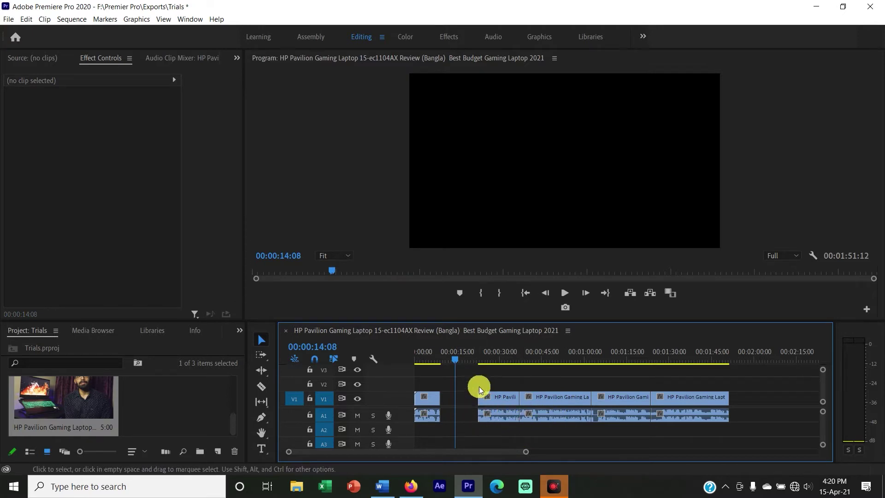
Ripple Delete the gap so the sequence shortens to 00:01:38:05.
click(461, 402)
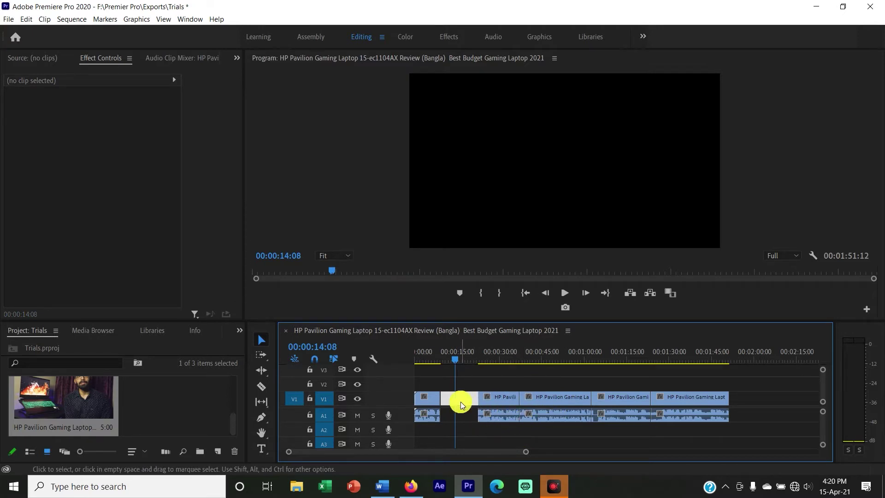
right_click(461, 403)
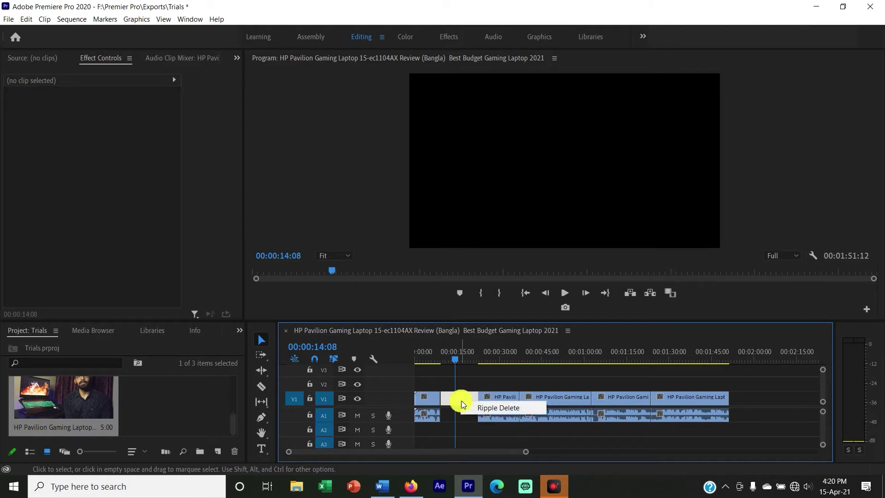
click(499, 408)
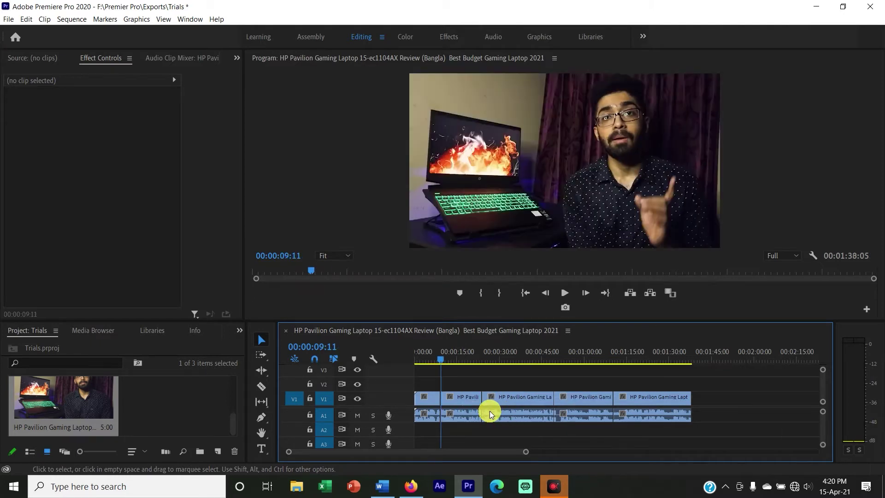
key(ctrl+k)
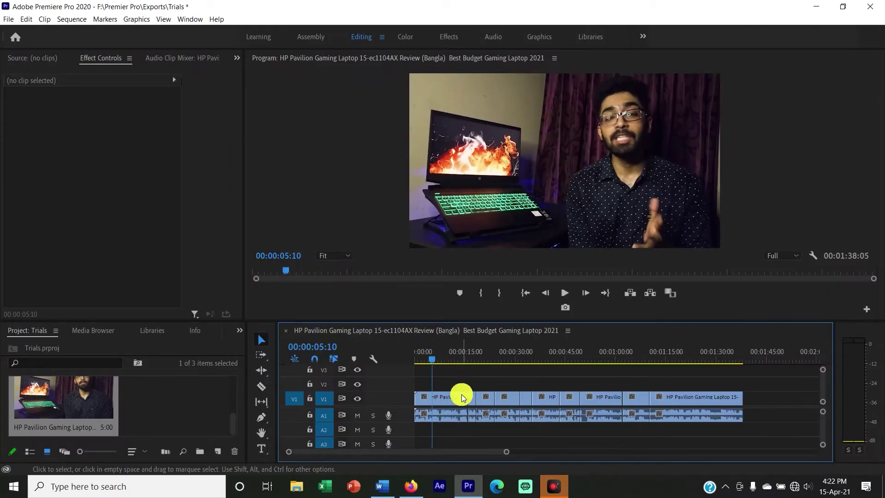
Undo a trial trim, then ripple-trim the first clip's end to the playhead at 00:00:12:22.
drag(468, 399, 425, 401)
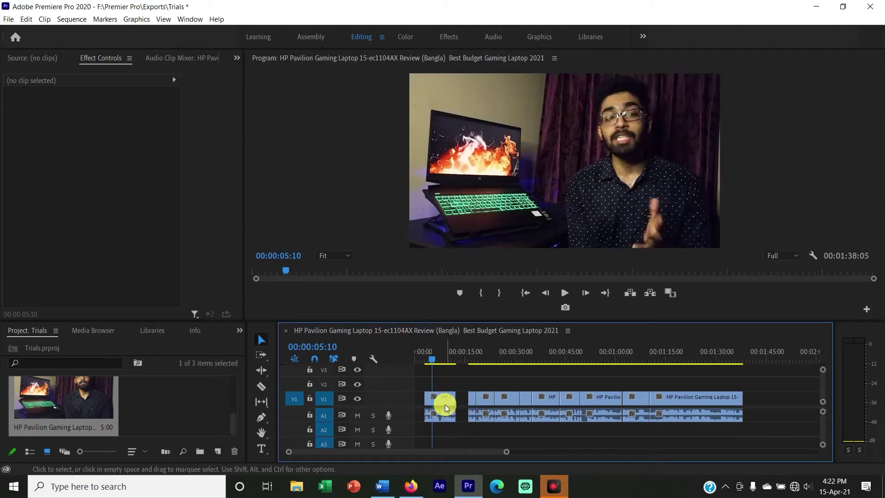
key(ctrl+z)
key(ctrl+z)
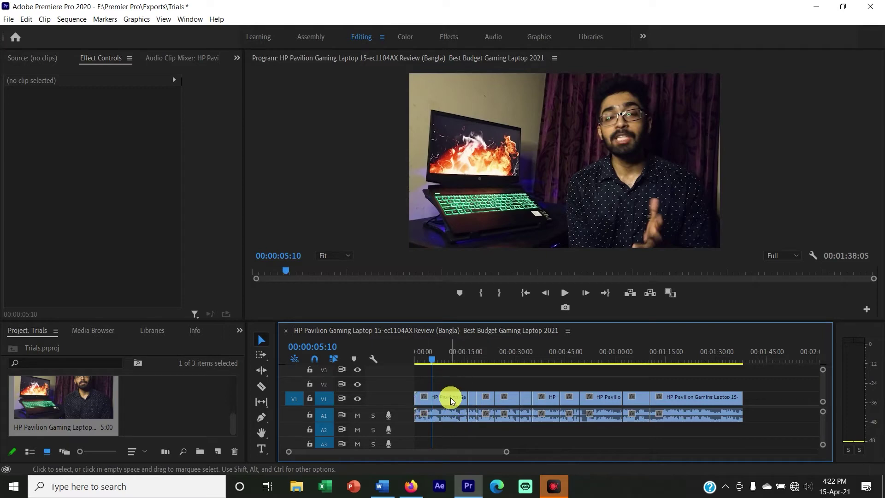
drag(432, 358, 453, 358)
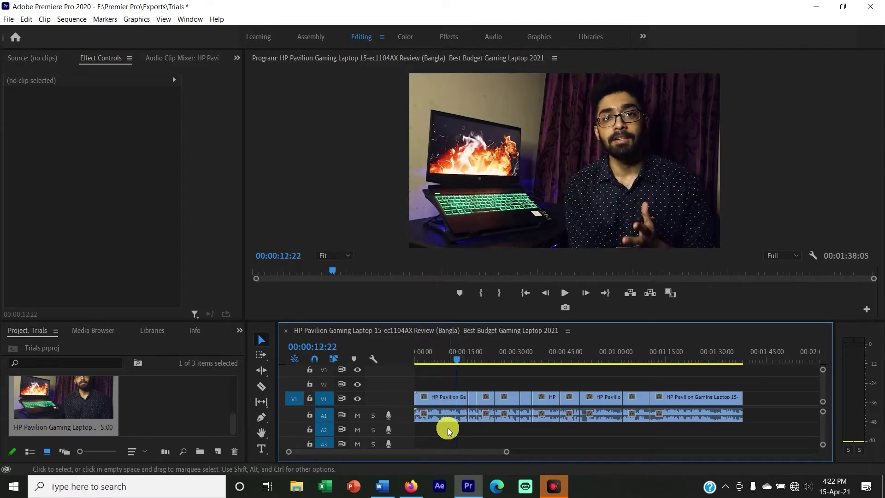
key(w)
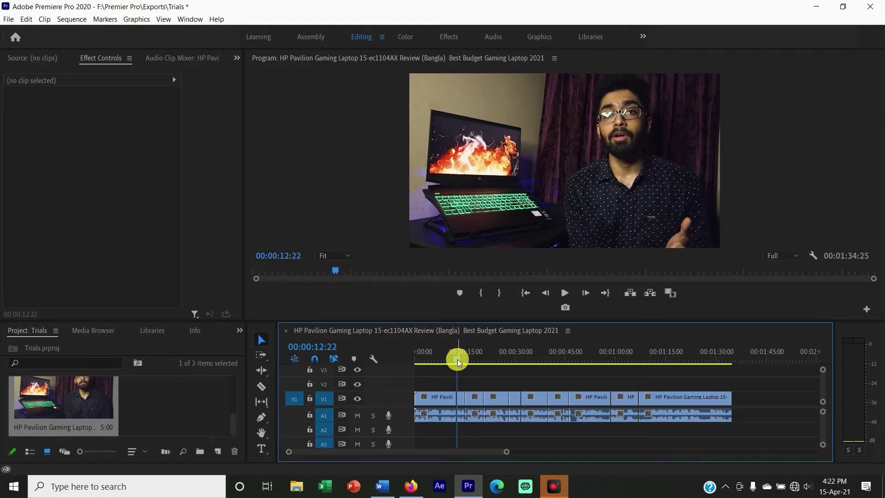
Ripple-trim the sequence start up to 00:00:03:29, then undo it.
drag(457, 358, 428, 399)
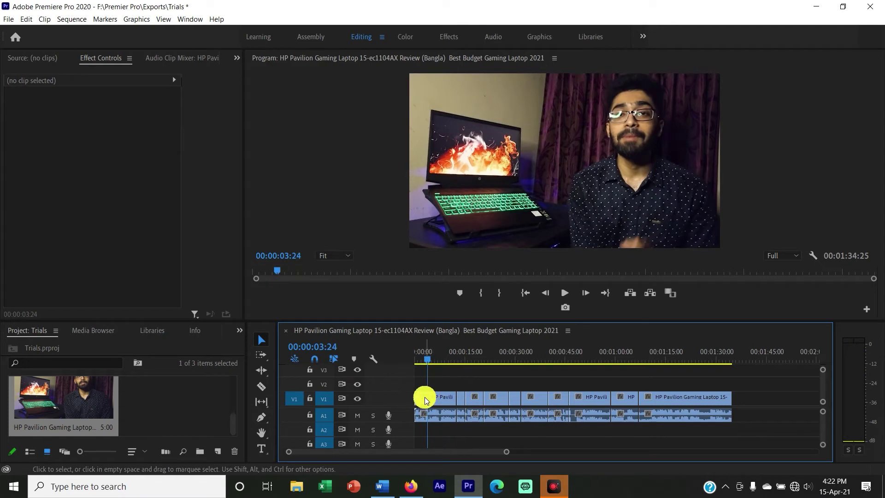
key(q)
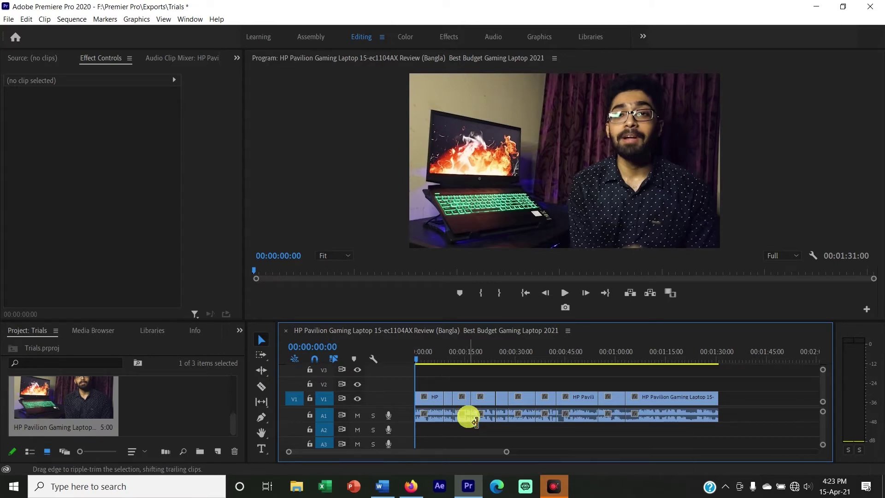
key(ctrl+z)
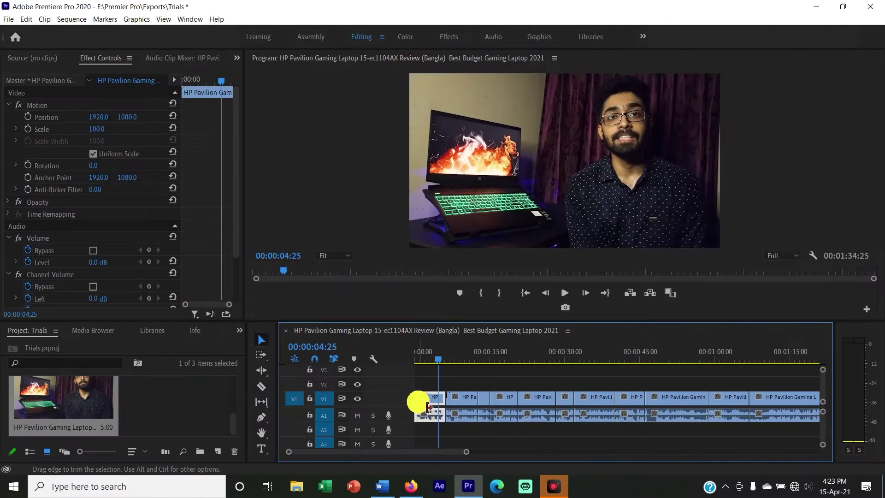
Grade the first clip in the Color workspace, nudging its Midtones, Shadows and Highlights levels.
click(428, 399)
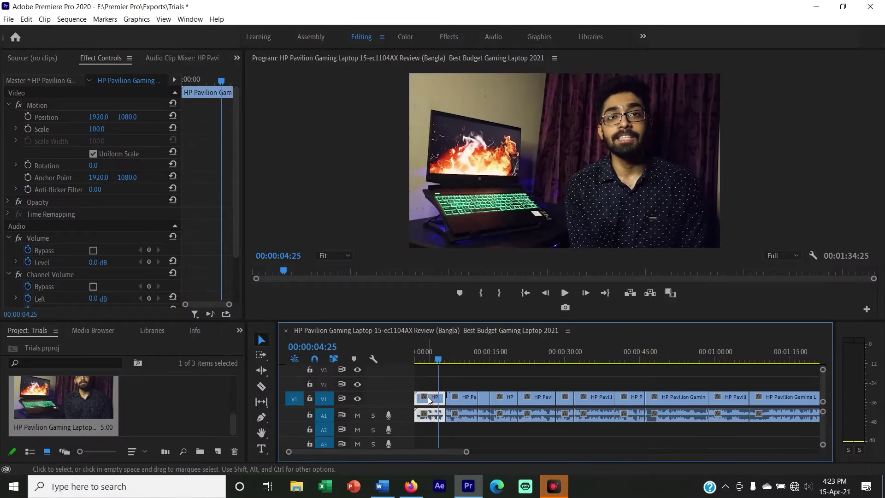
click(405, 37)
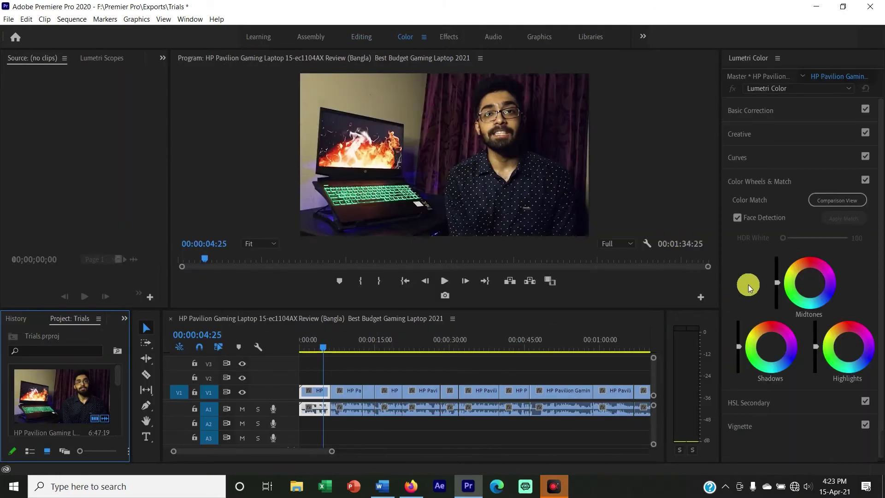
click(777, 281)
click(739, 348)
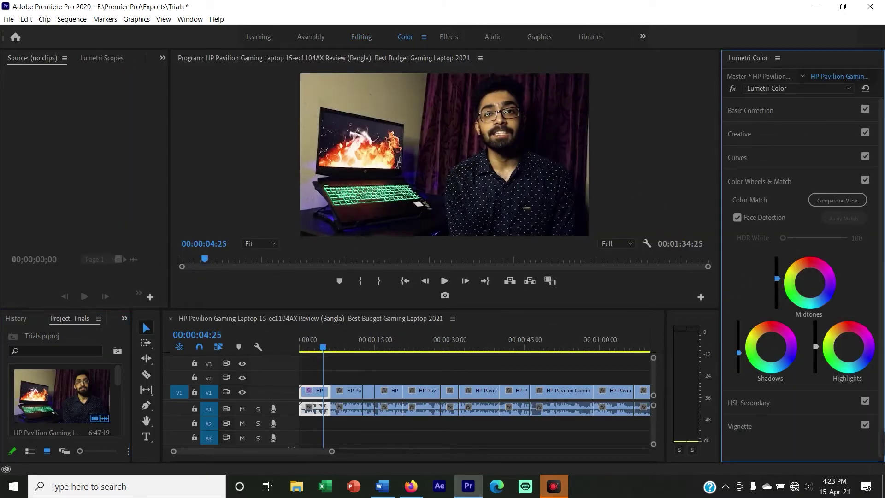
click(815, 351)
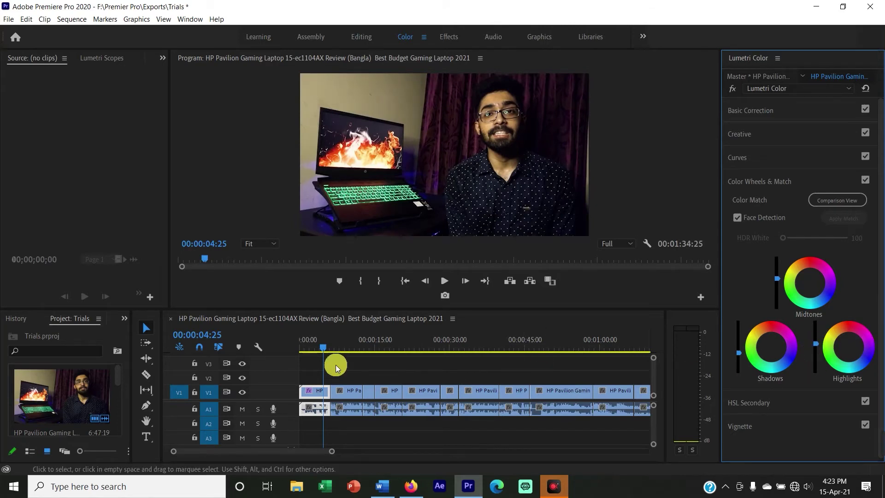
Select the graded first clip, then marquee-select the remaining clips in the sequence.
click(312, 395)
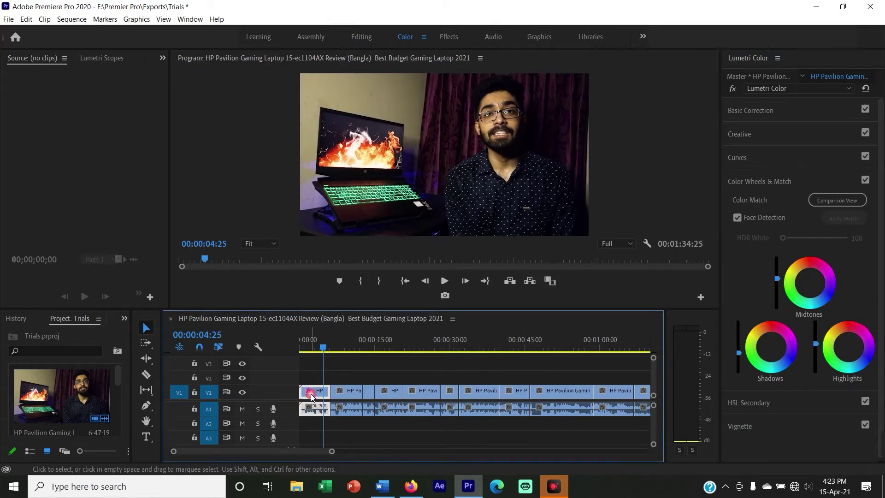
click(247, 396)
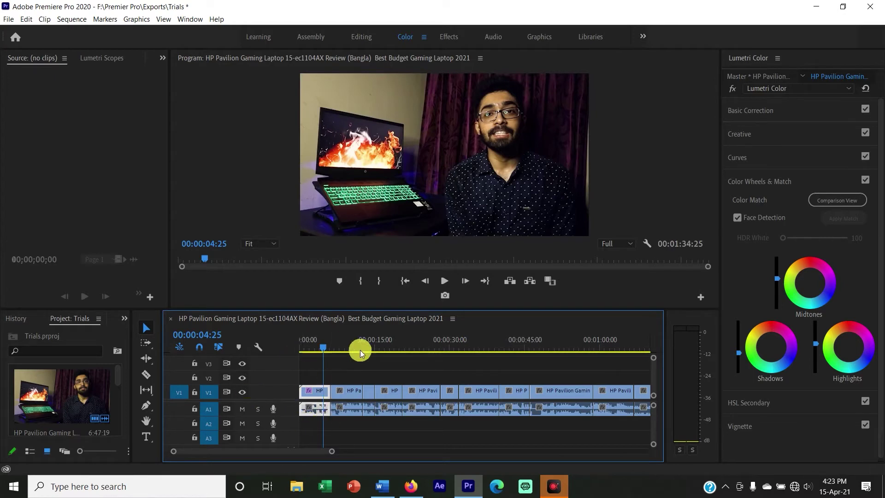
click(311, 398)
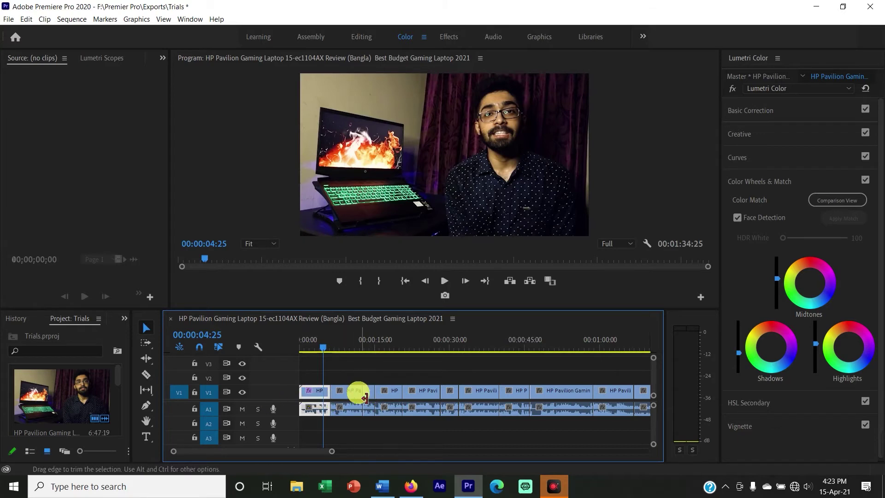
click(349, 393)
drag(350, 431, 535, 385)
Paste the Lumetri Color attributes onto the selected clips, then check the second clip's grade.
right_click(517, 390)
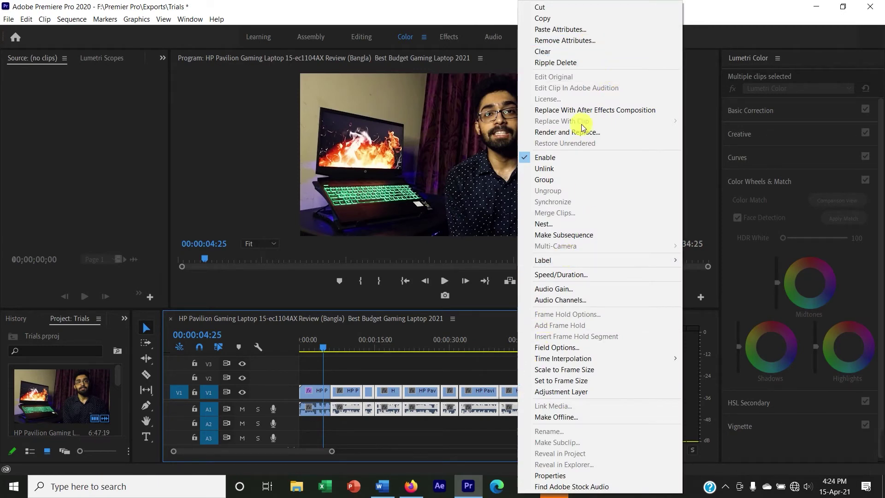
click(572, 30)
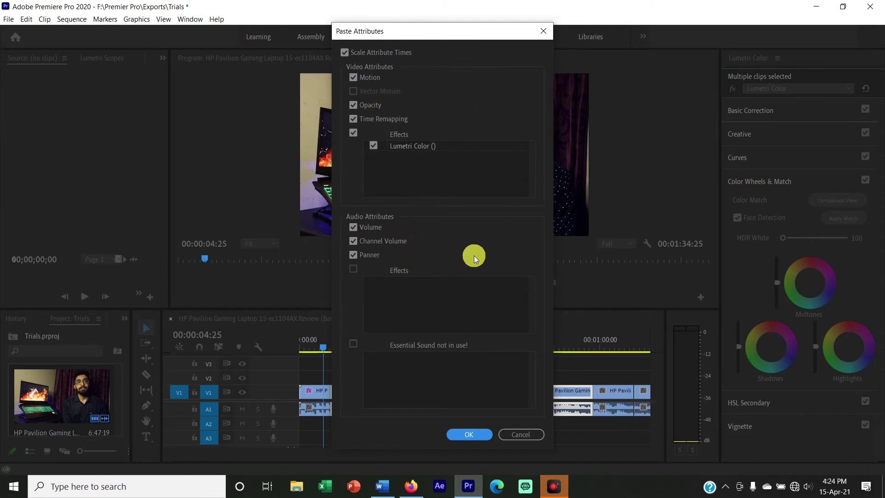
click(483, 436)
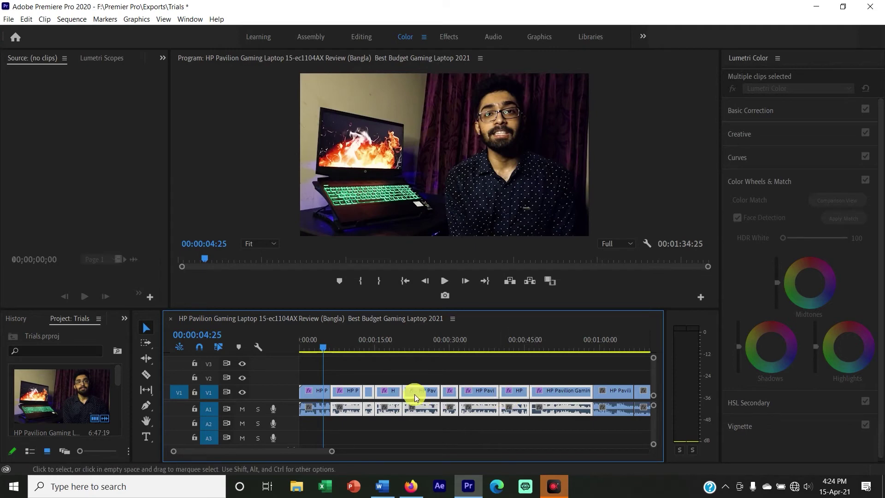
click(461, 380)
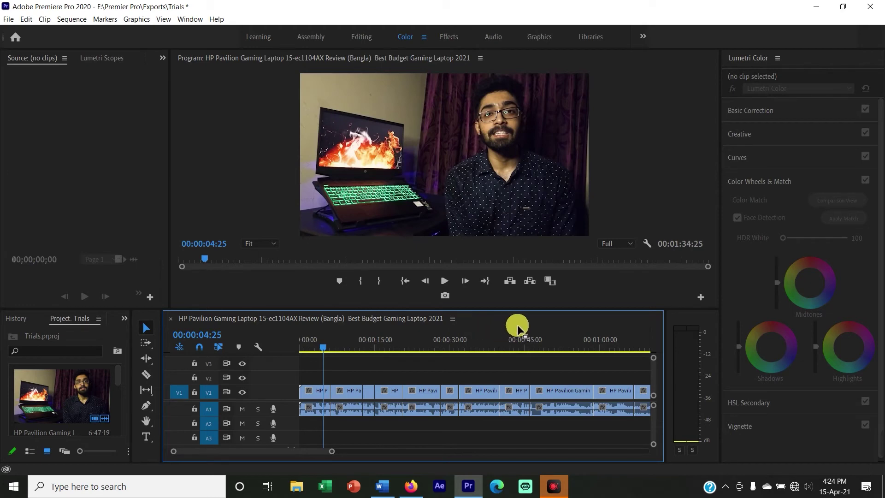
click(335, 347)
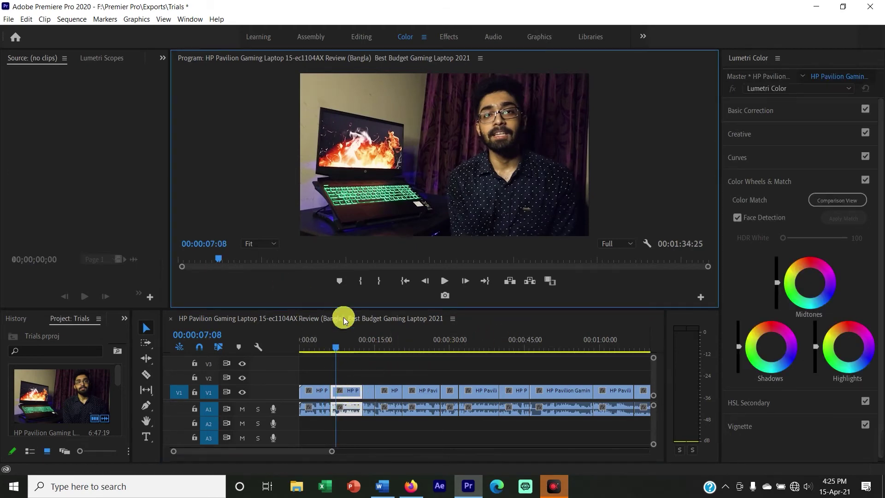
Open the Keyboard Shortcuts editor and search for 'raz'.
click(26, 19)
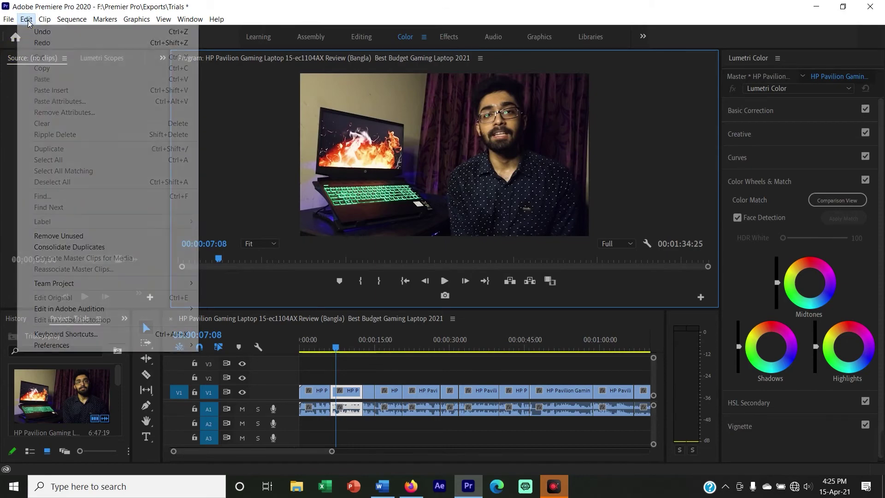
click(83, 336)
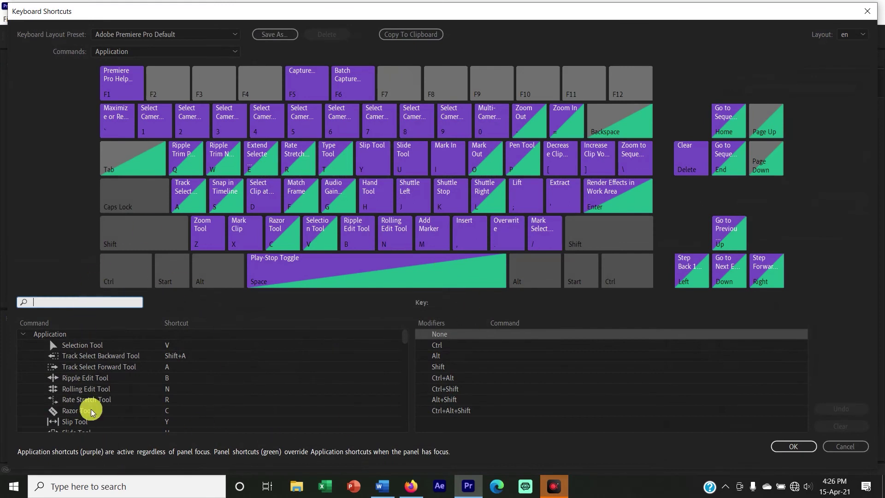
click(89, 302)
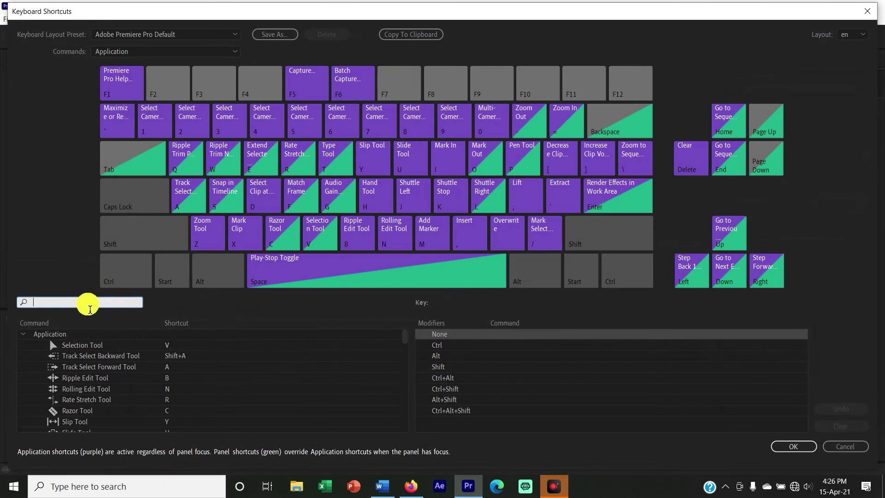
text(r)
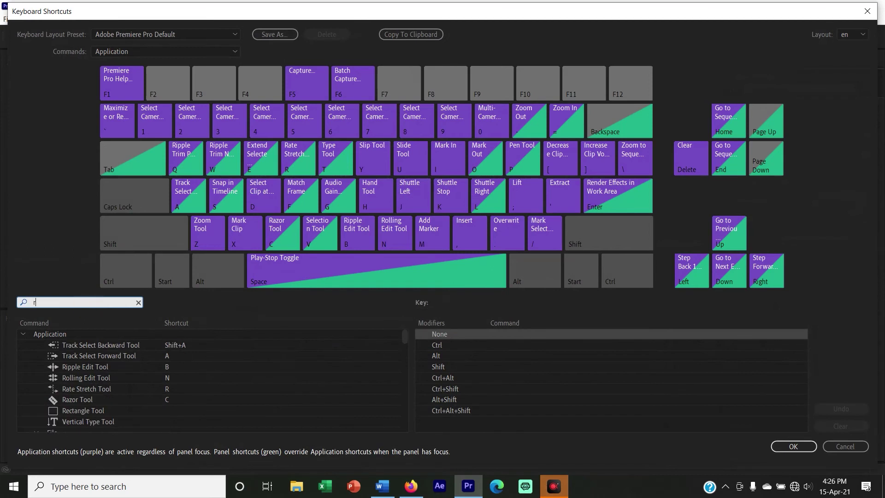
text(azor)
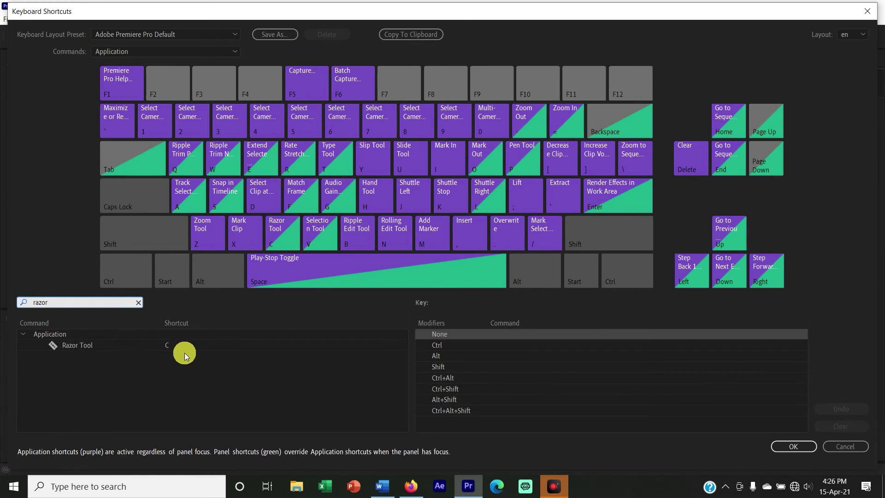
Try adding V as a Razor Tool shortcut, then revert so only C remains.
click(170, 346)
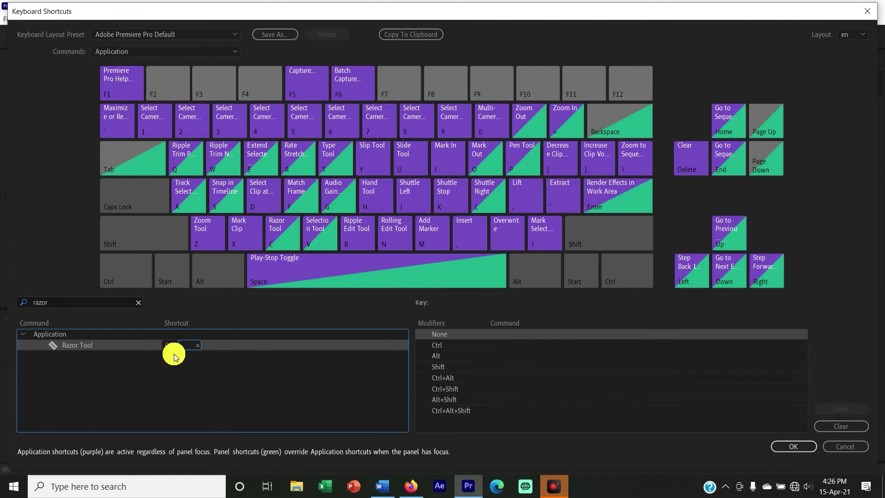
click(187, 349)
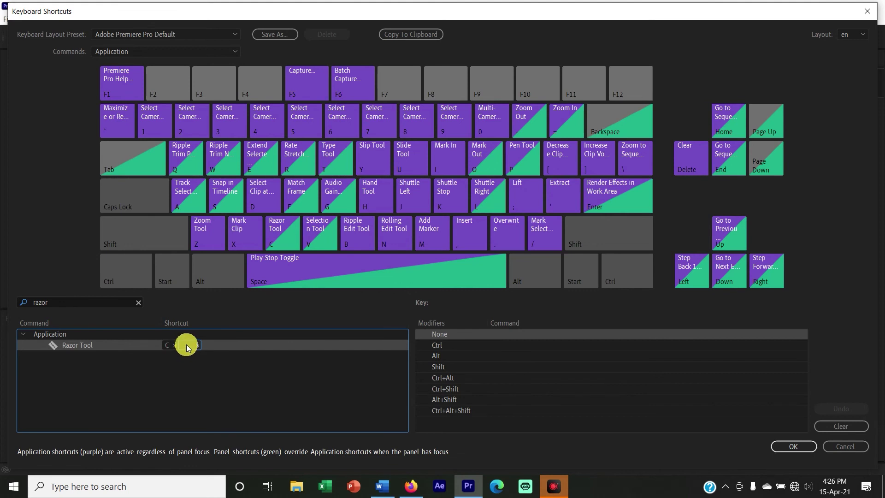
key(v)
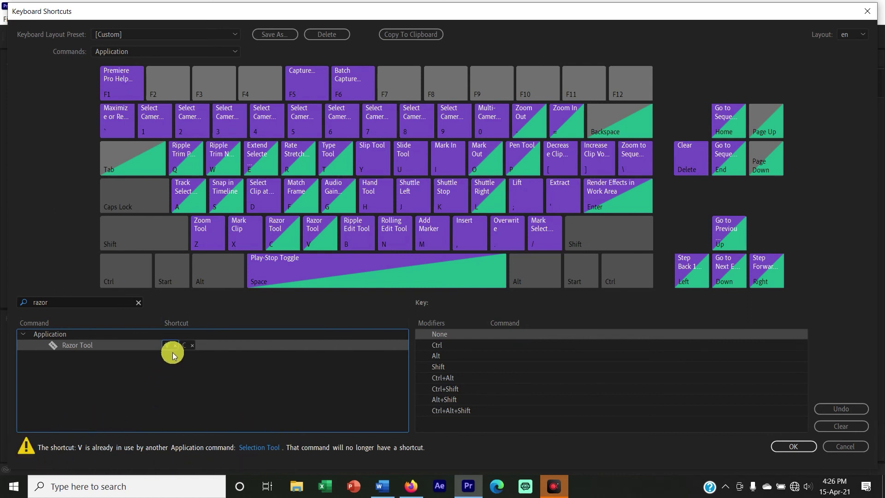
key(c)
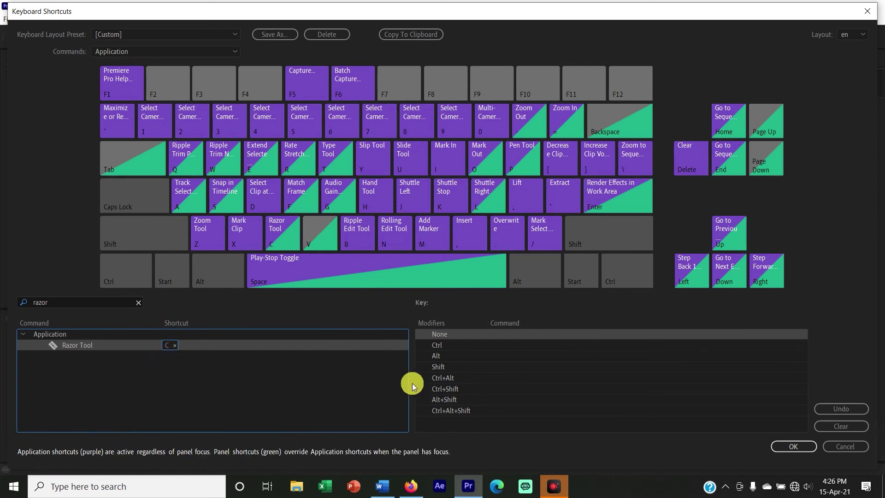